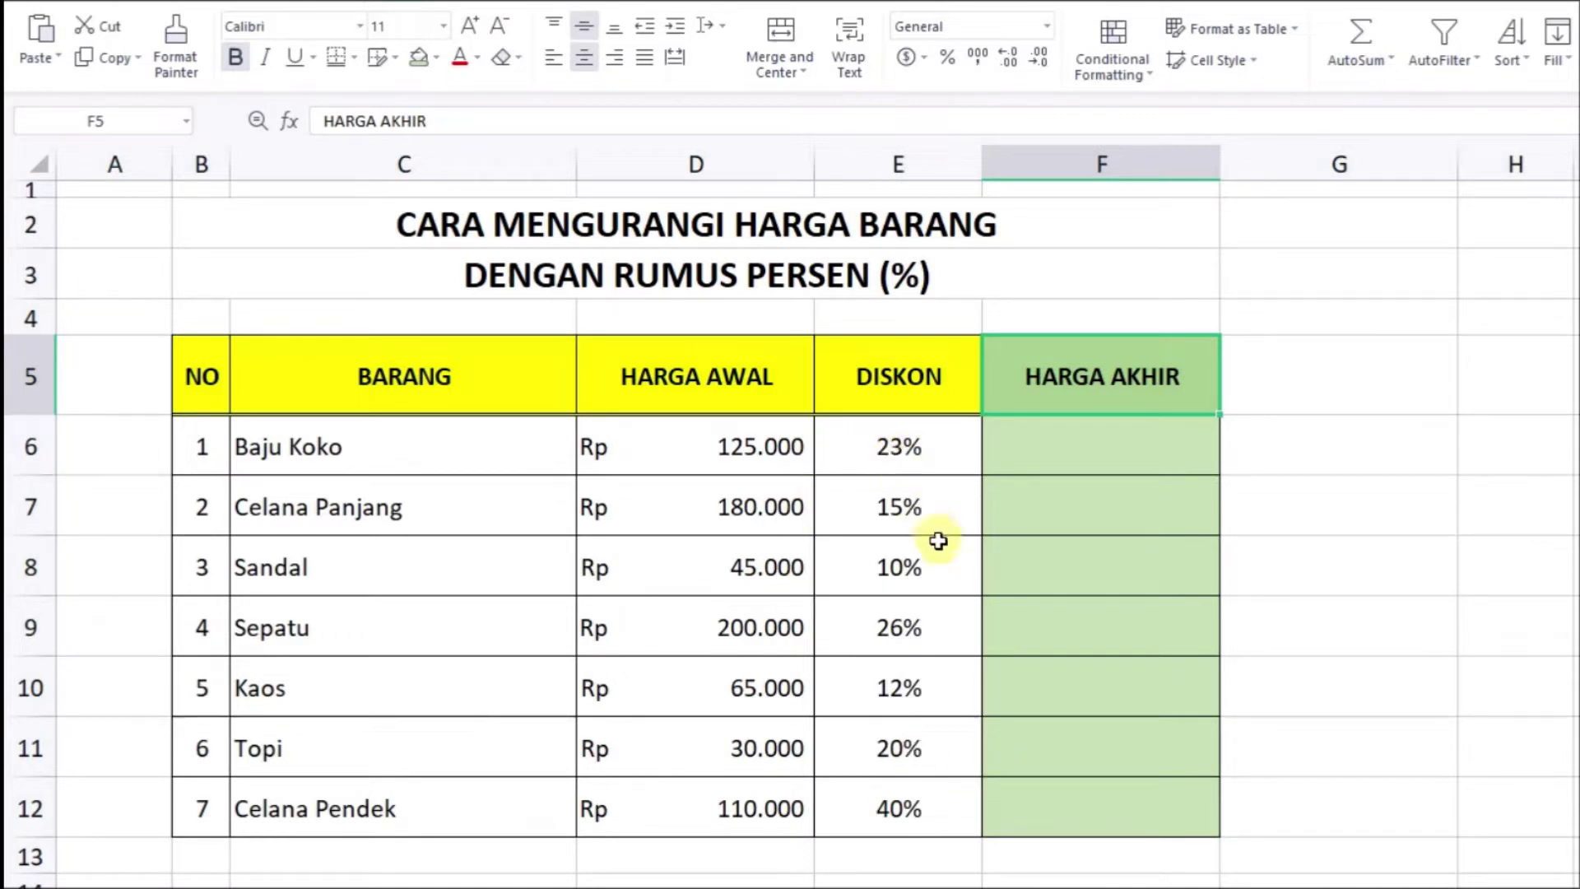
# - Begin a formula with an equals sign in F6, the first HARGA AKHIR cell
pyautogui.click(1034, 453)
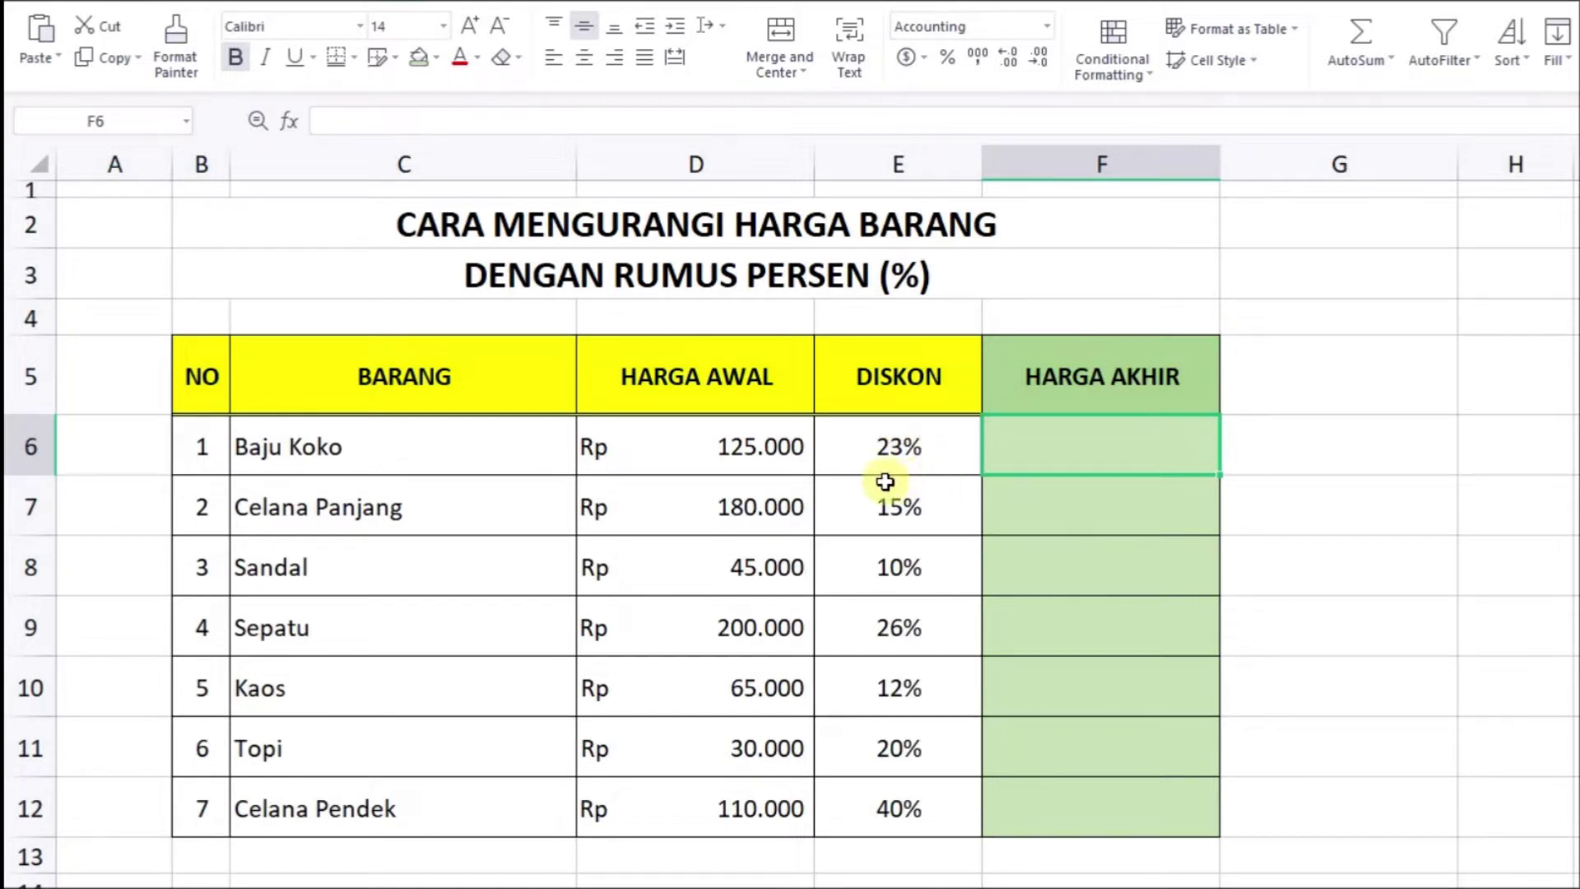
pyautogui.write('=')
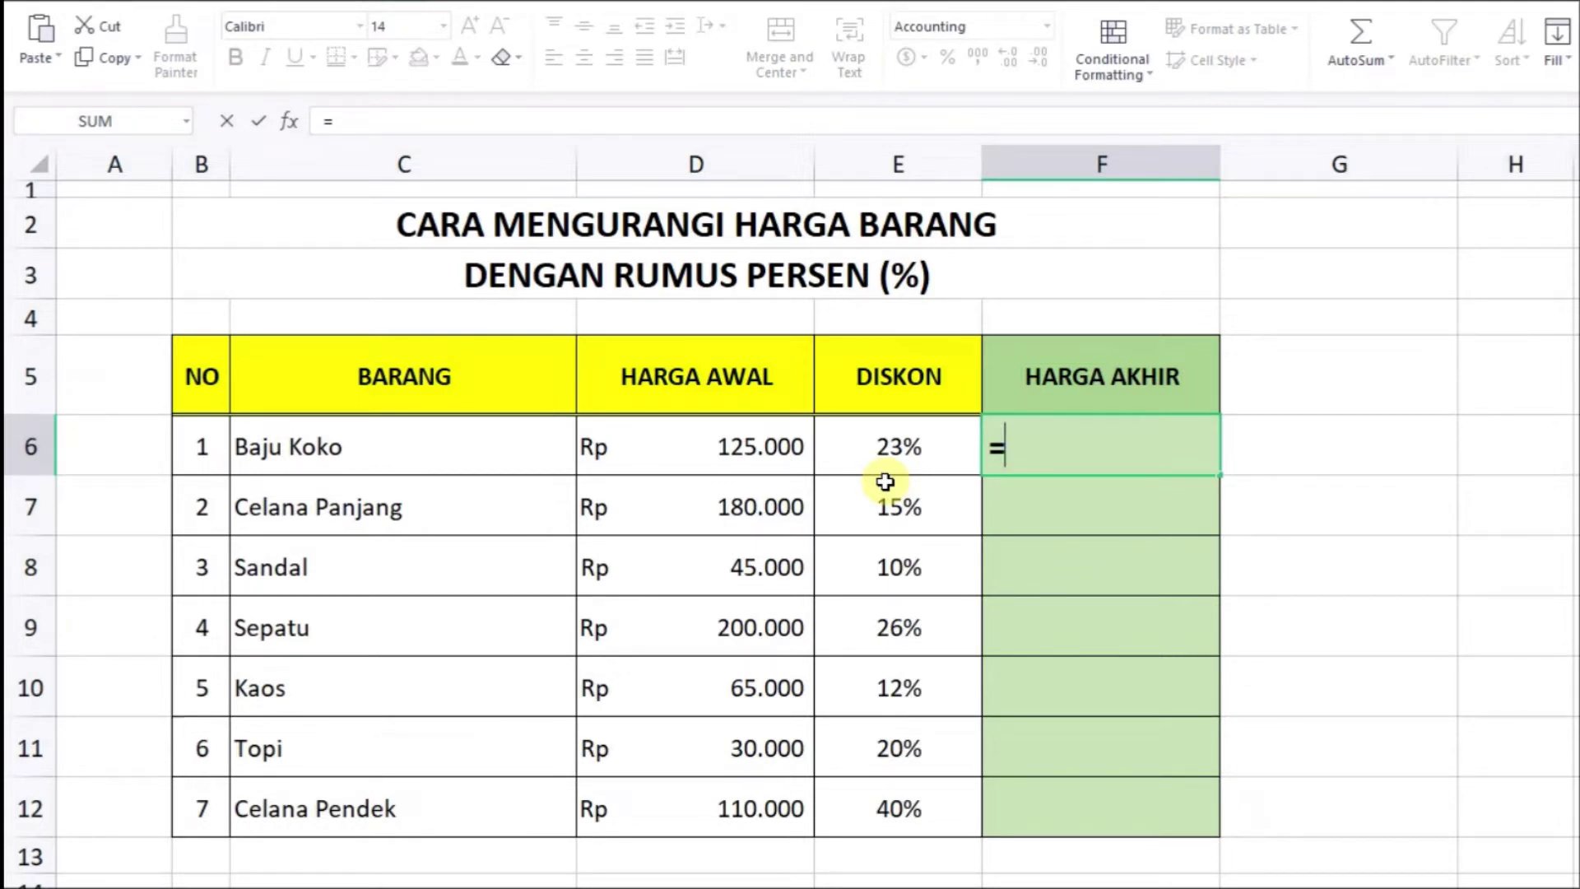
# - Enter =D6*(1-E6) in F6 to apply the 23% discount to the original price
pyautogui.click(732, 452)
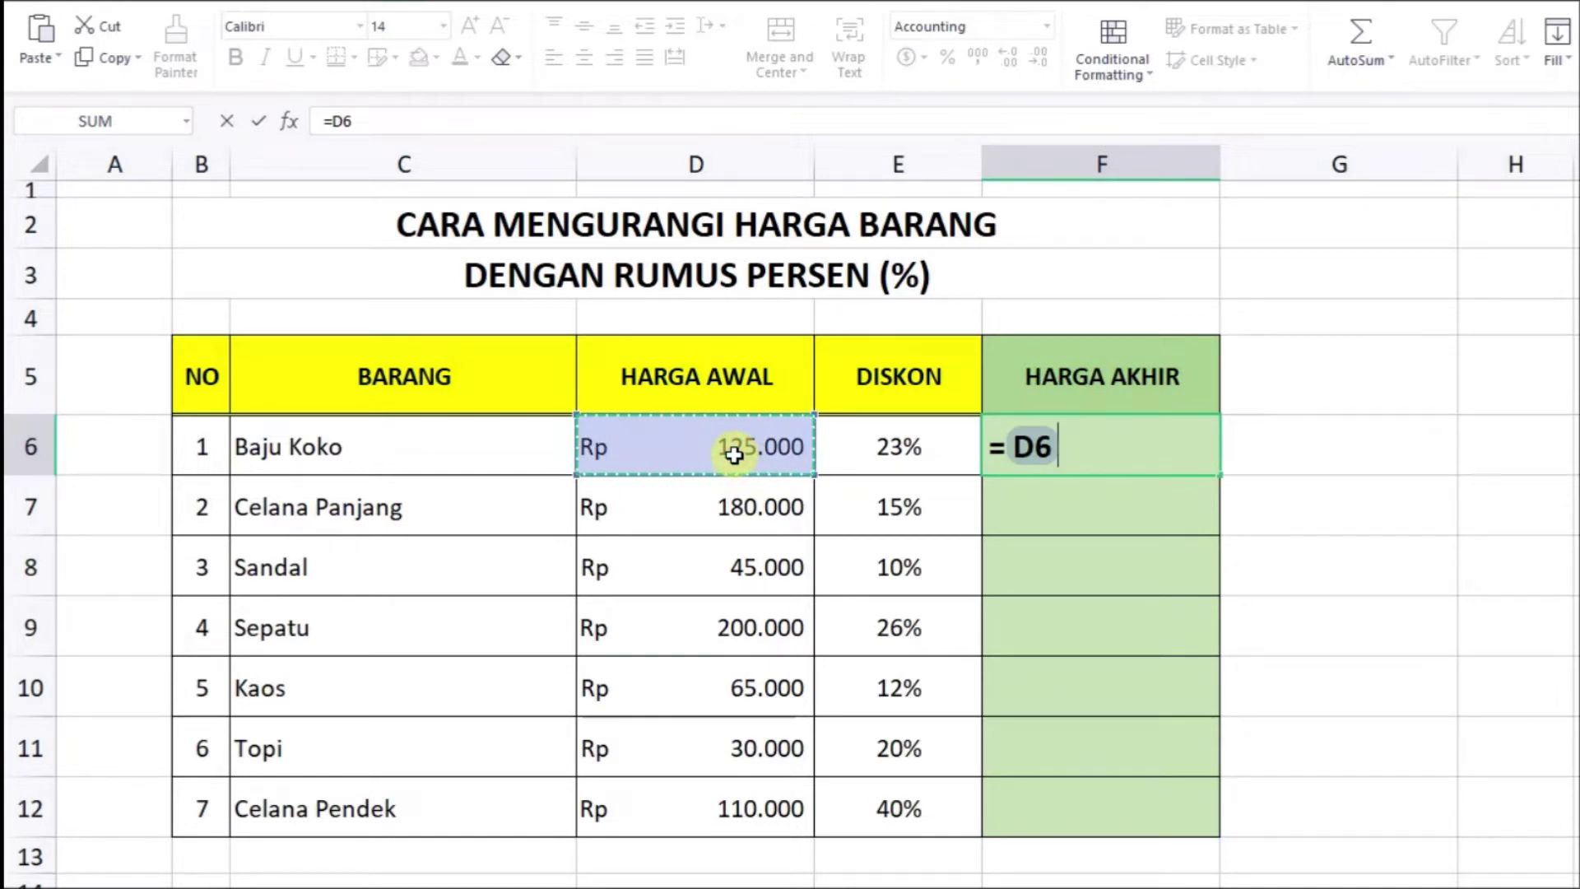
pyautogui.write('*')
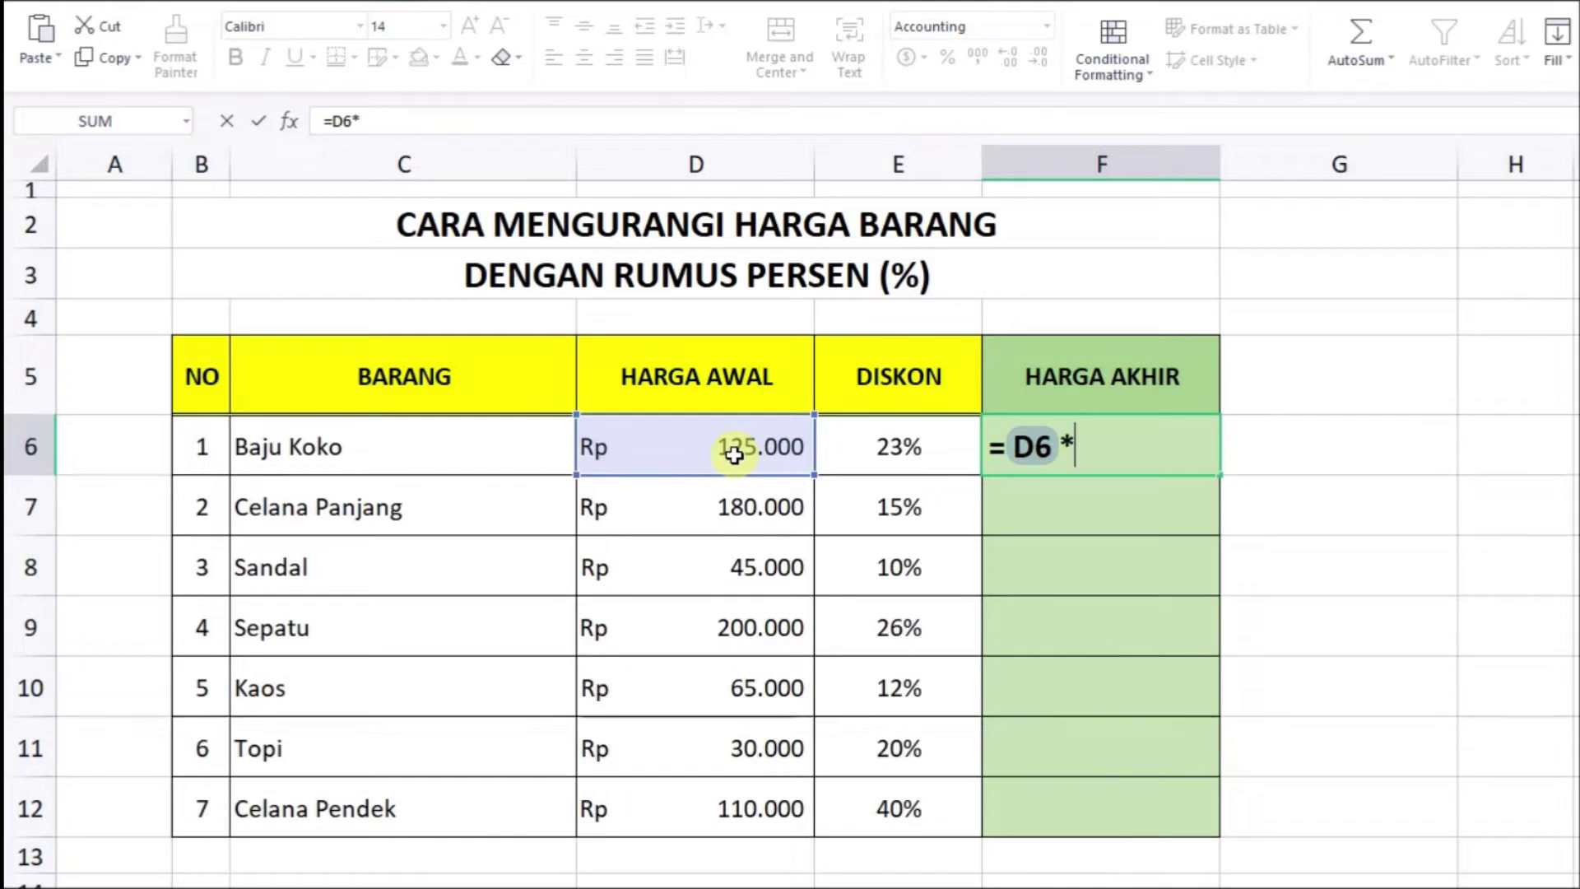
pyautogui.write('(')
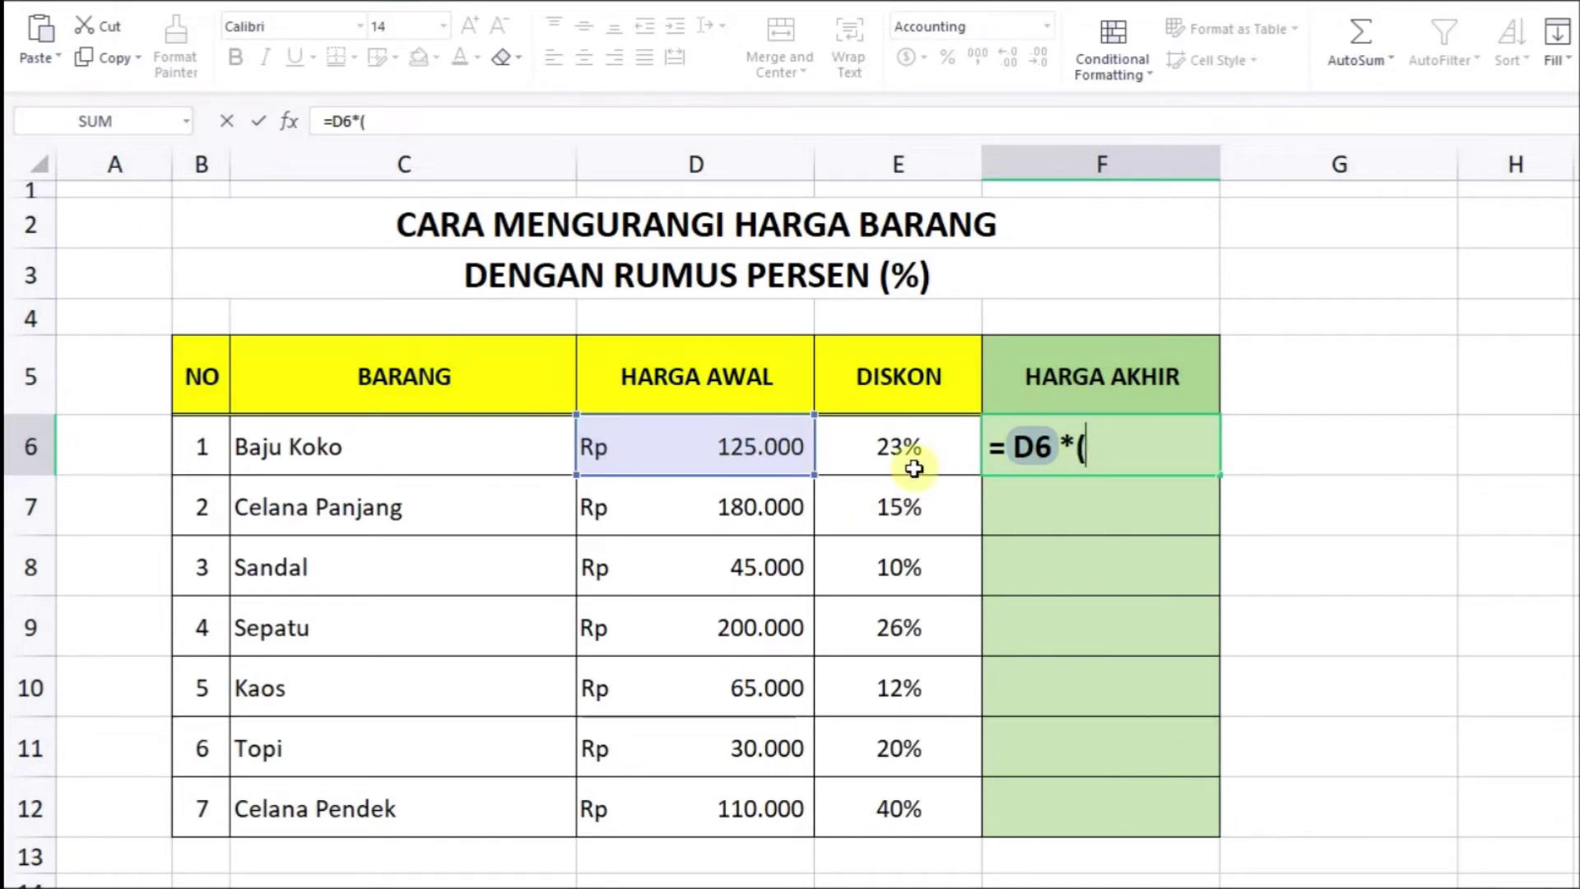
pyautogui.write('1')
pyautogui.write('-')
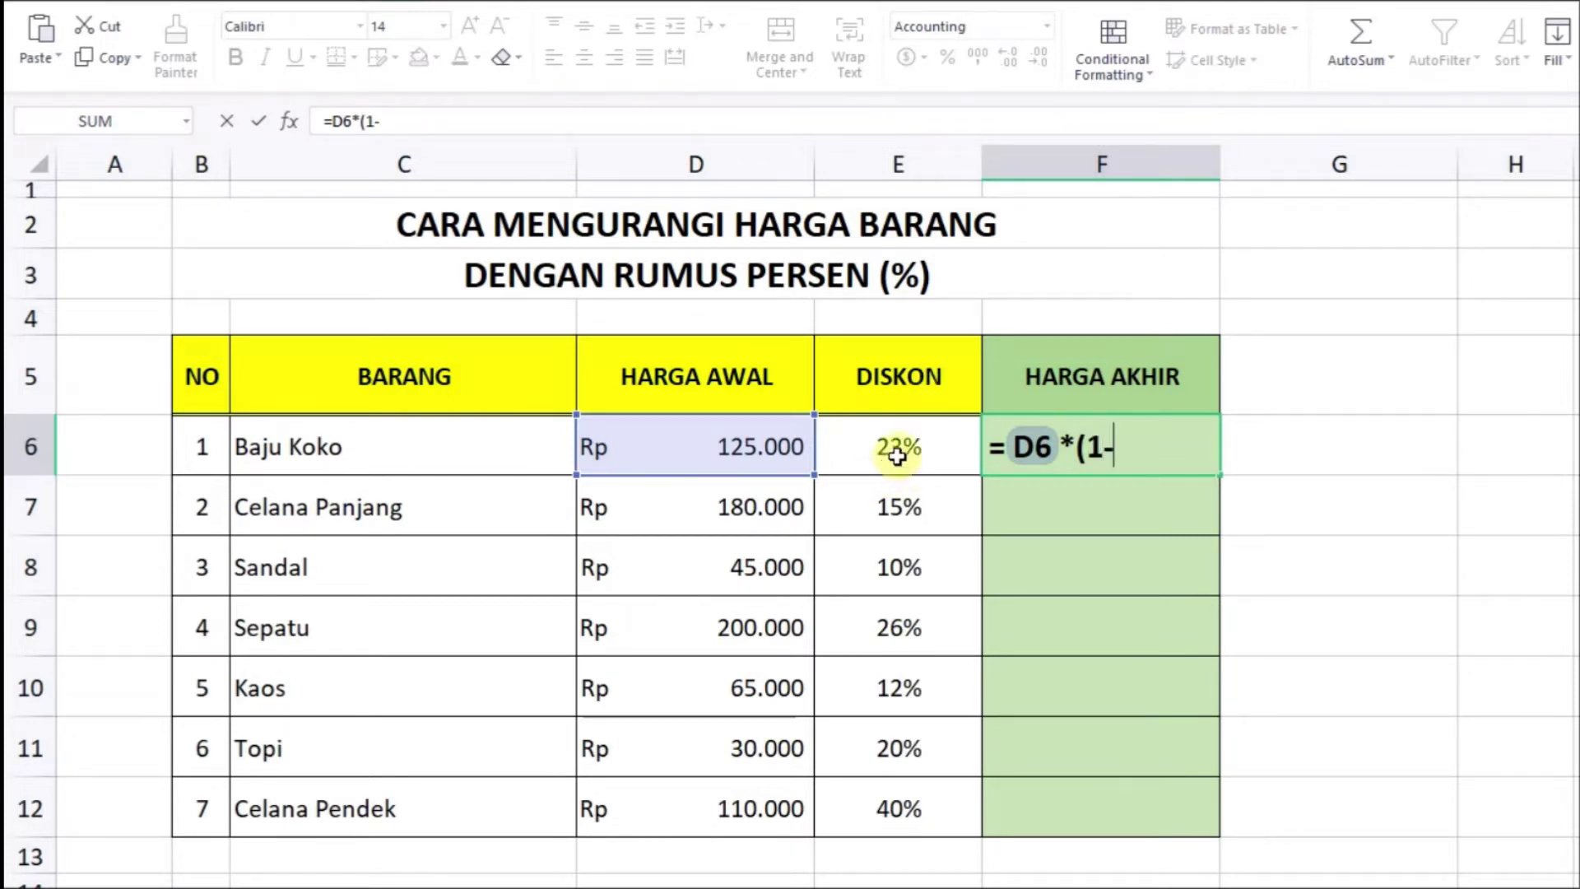
pyautogui.click(904, 446)
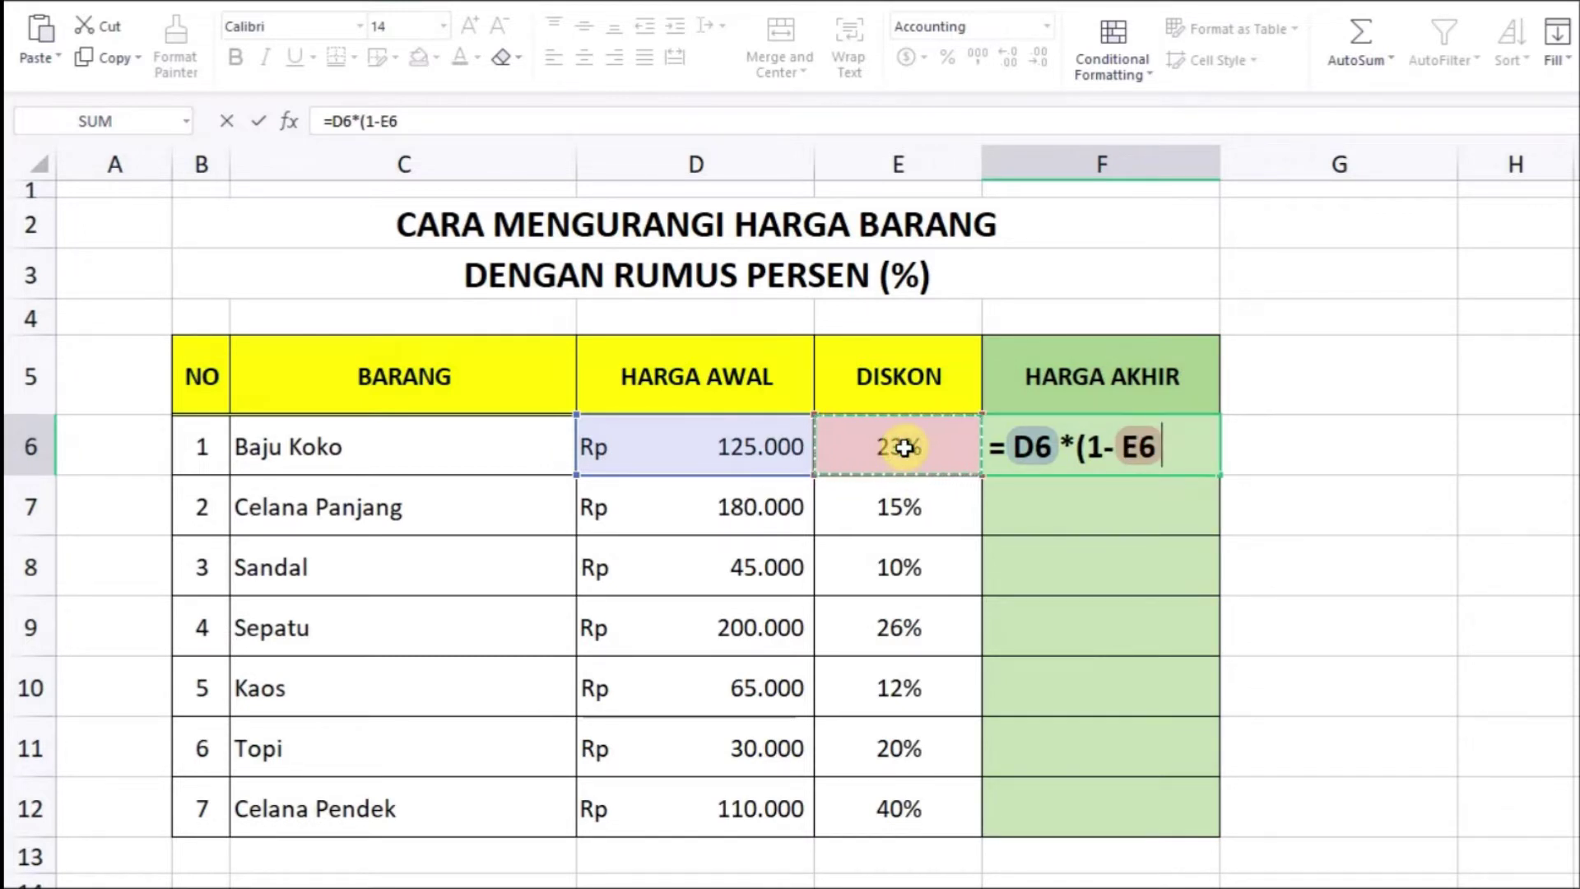
pyautogui.write(')')
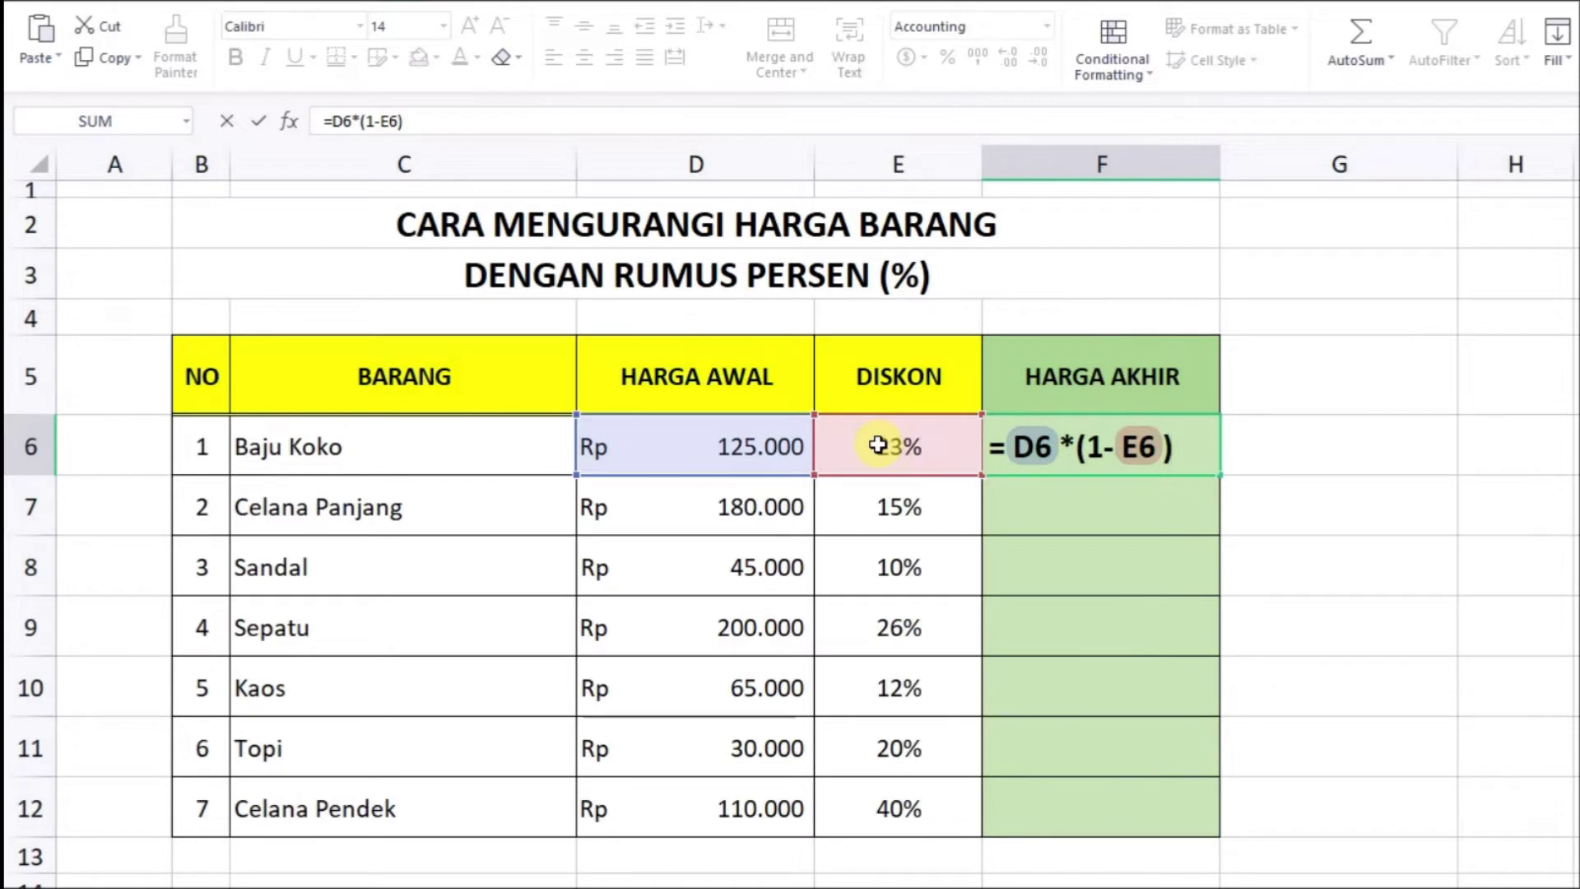
pyautogui.press('Return')
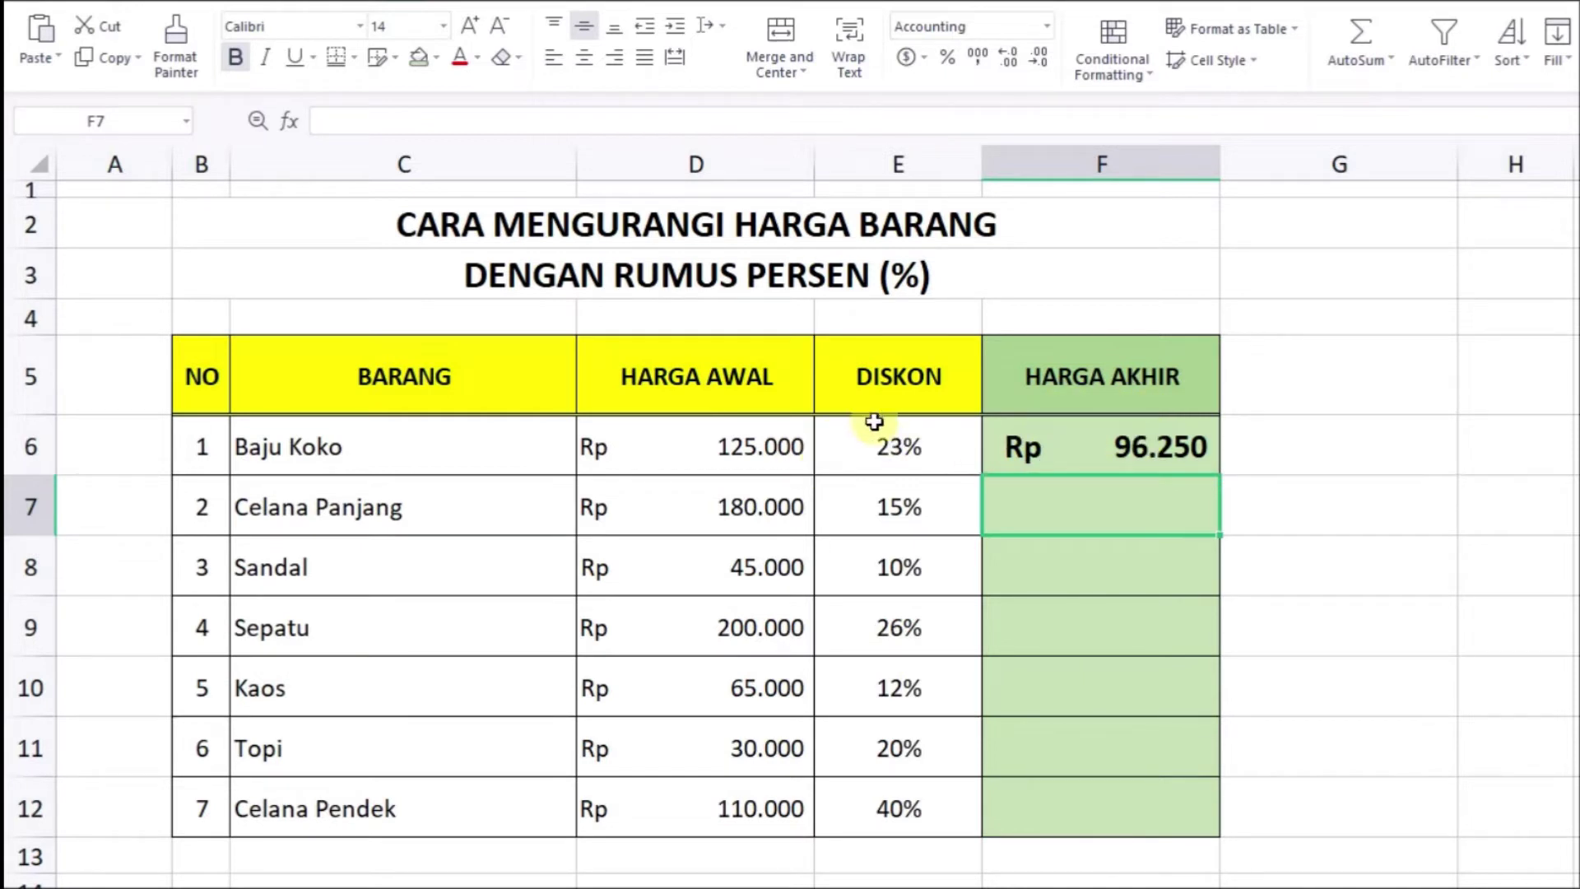
# - Fill the F6 discount formula down to F12, redoing the fill once after an undo
pyautogui.click(1124, 447)
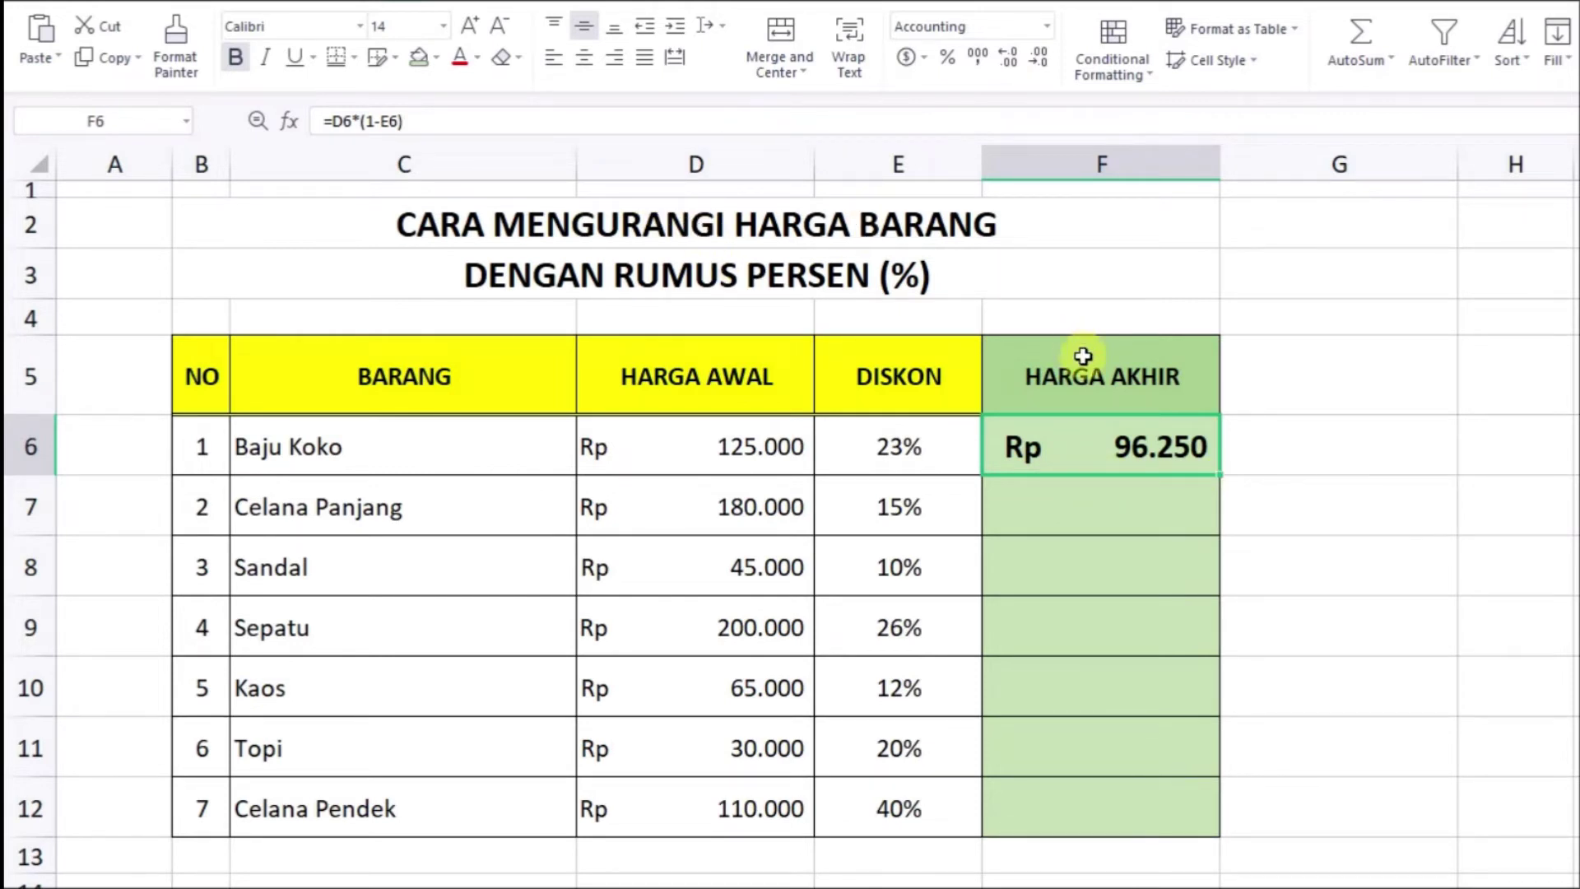
pyautogui.doubleClick(1218, 475)
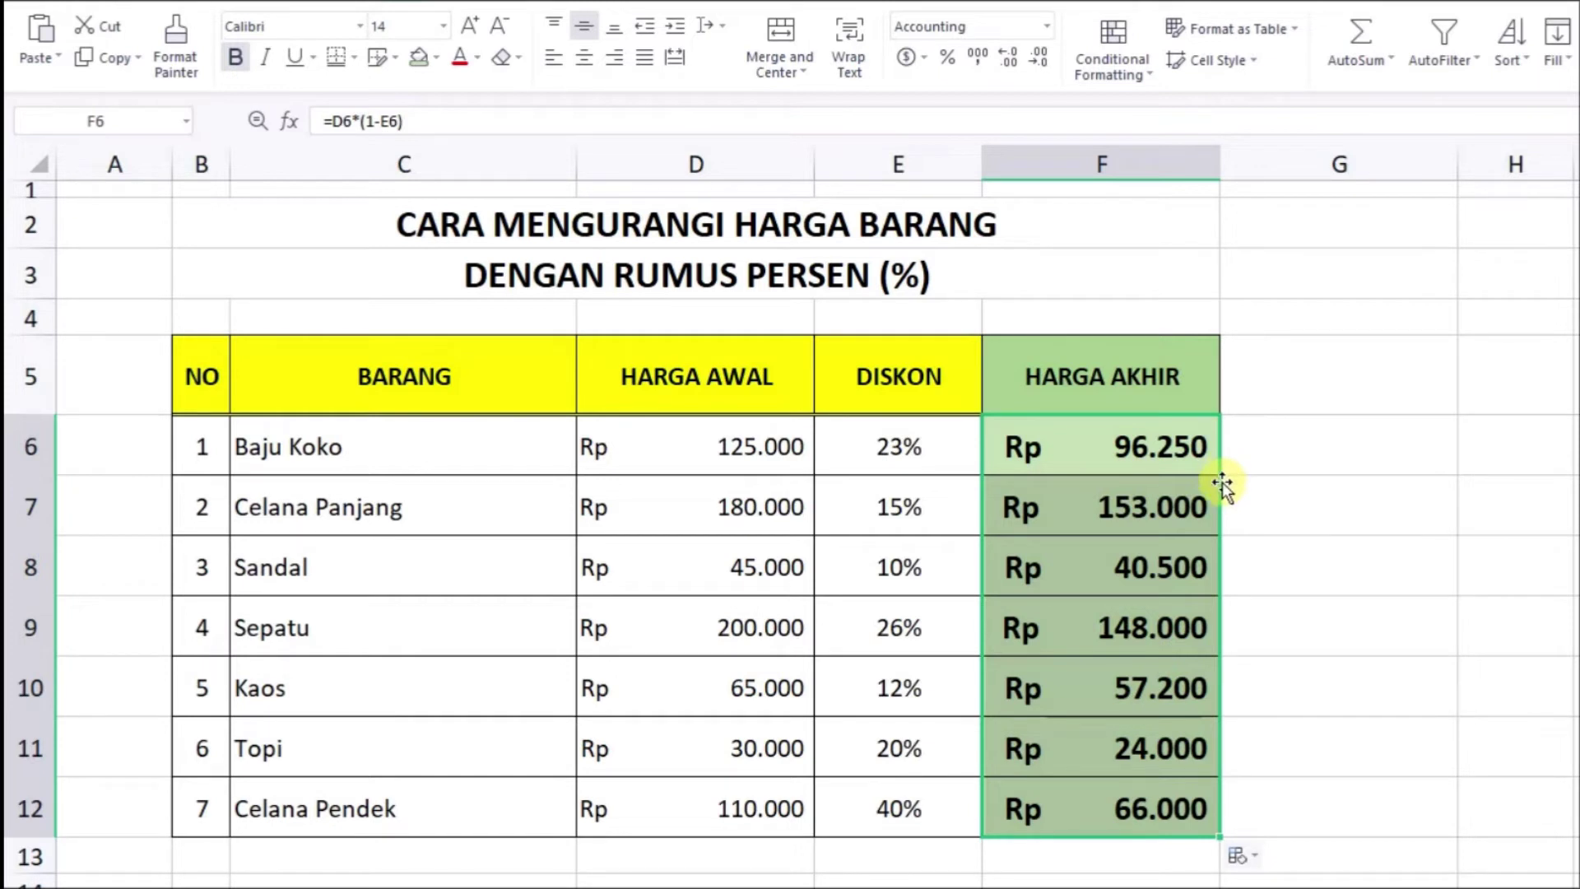
pyautogui.hotkey('ctrl', 'z')
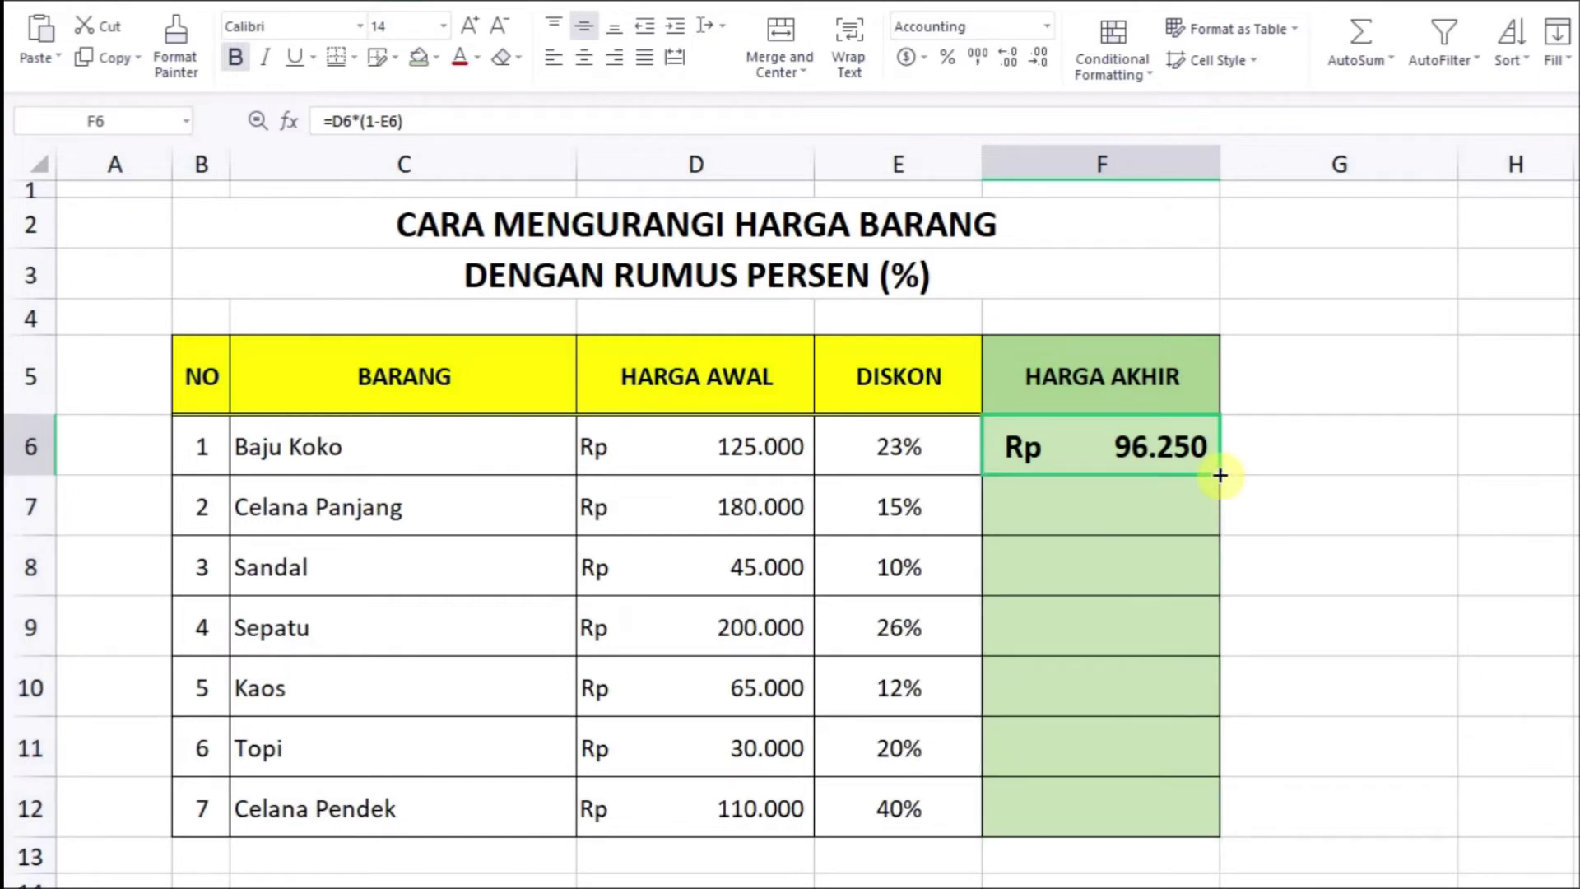
pyautogui.doubleClick(1219, 475)
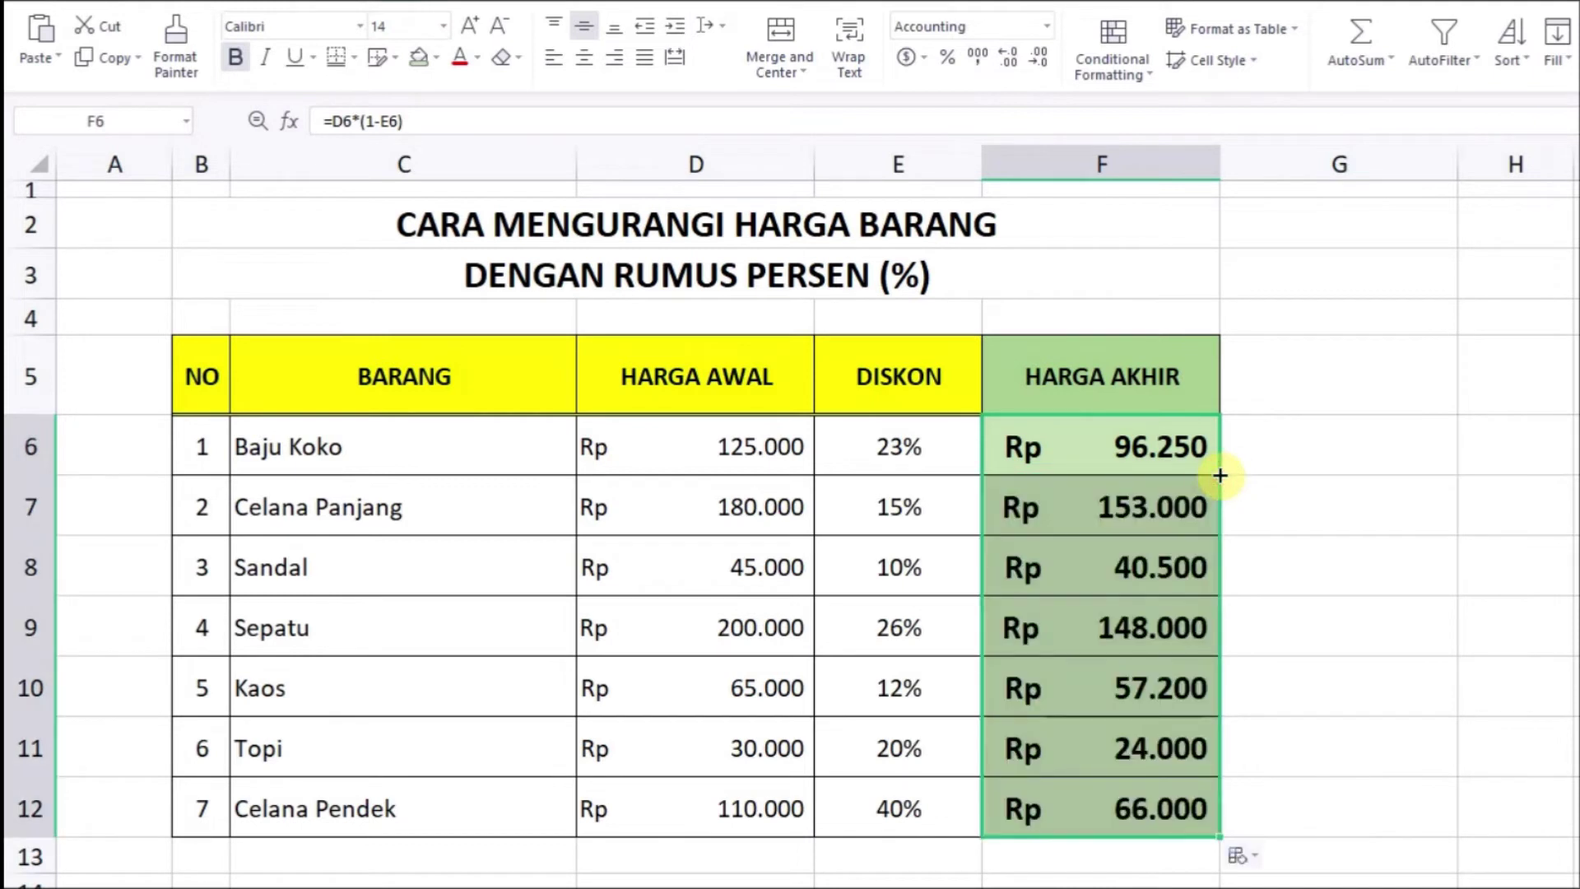
pyautogui.hotkey('ctrl', 'z')
pyautogui.moveTo(1219, 475); pyautogui.dragTo(1242, 842)
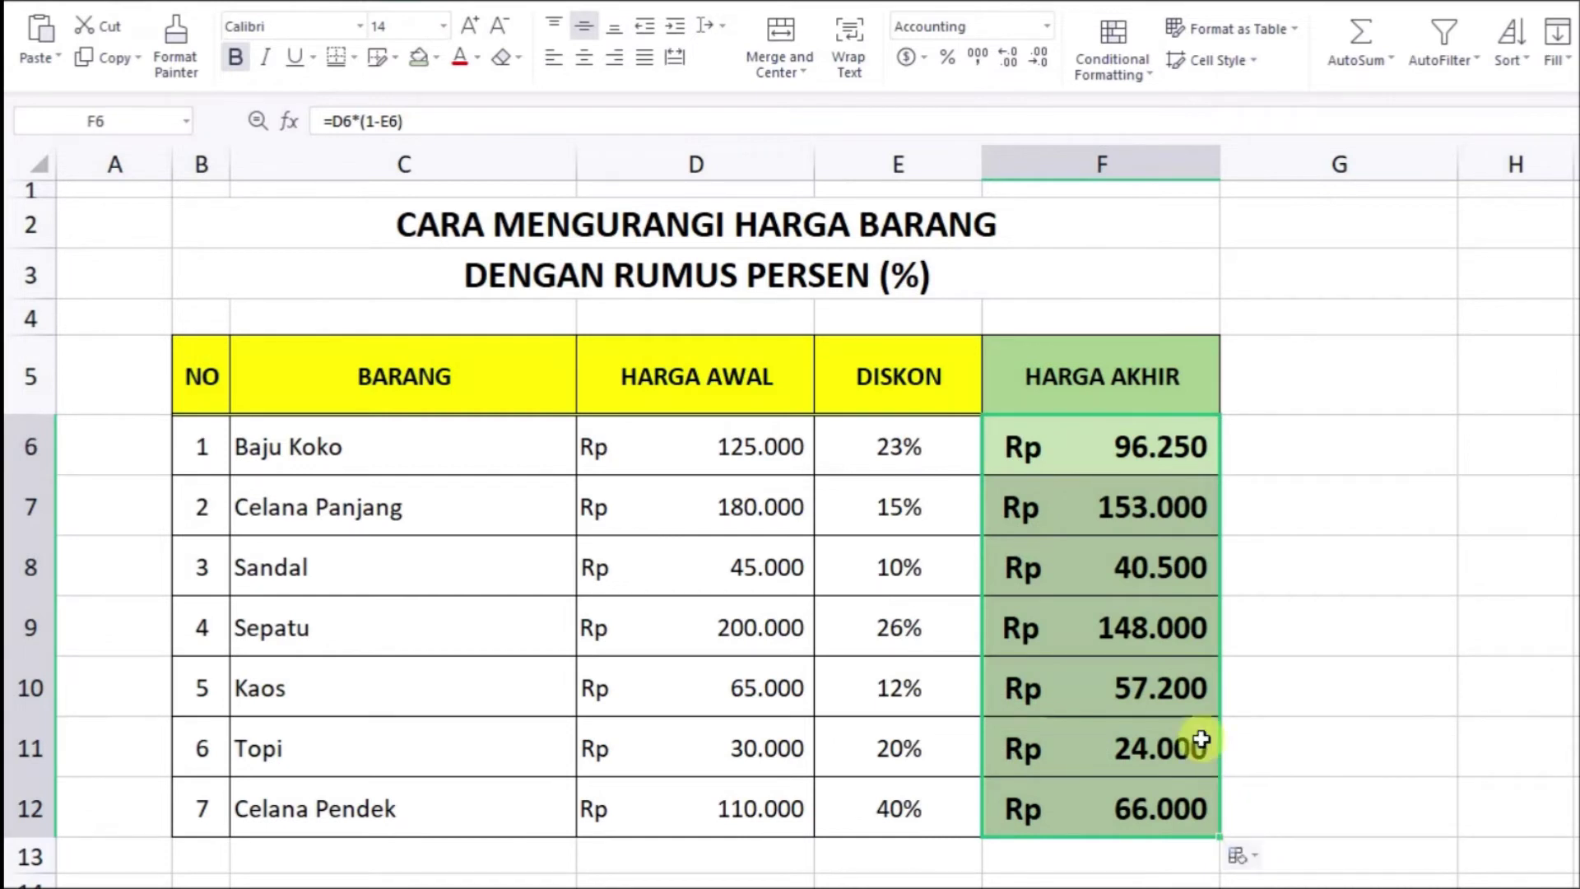
pyautogui.click(1102, 554)
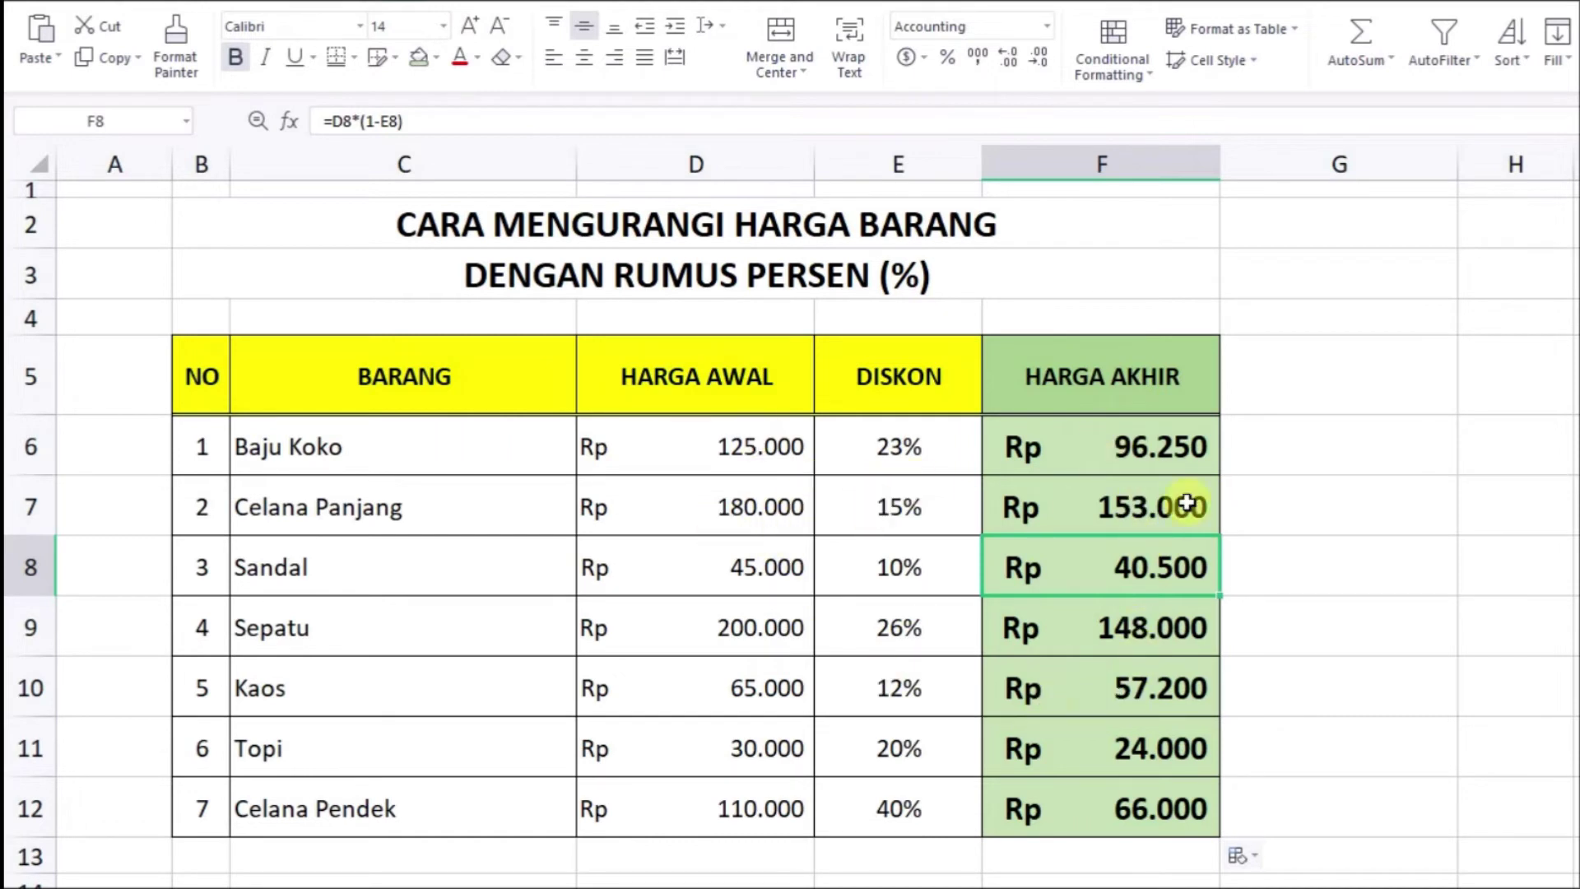
pyautogui.moveTo(1073, 446); pyautogui.dragTo(1082, 810)
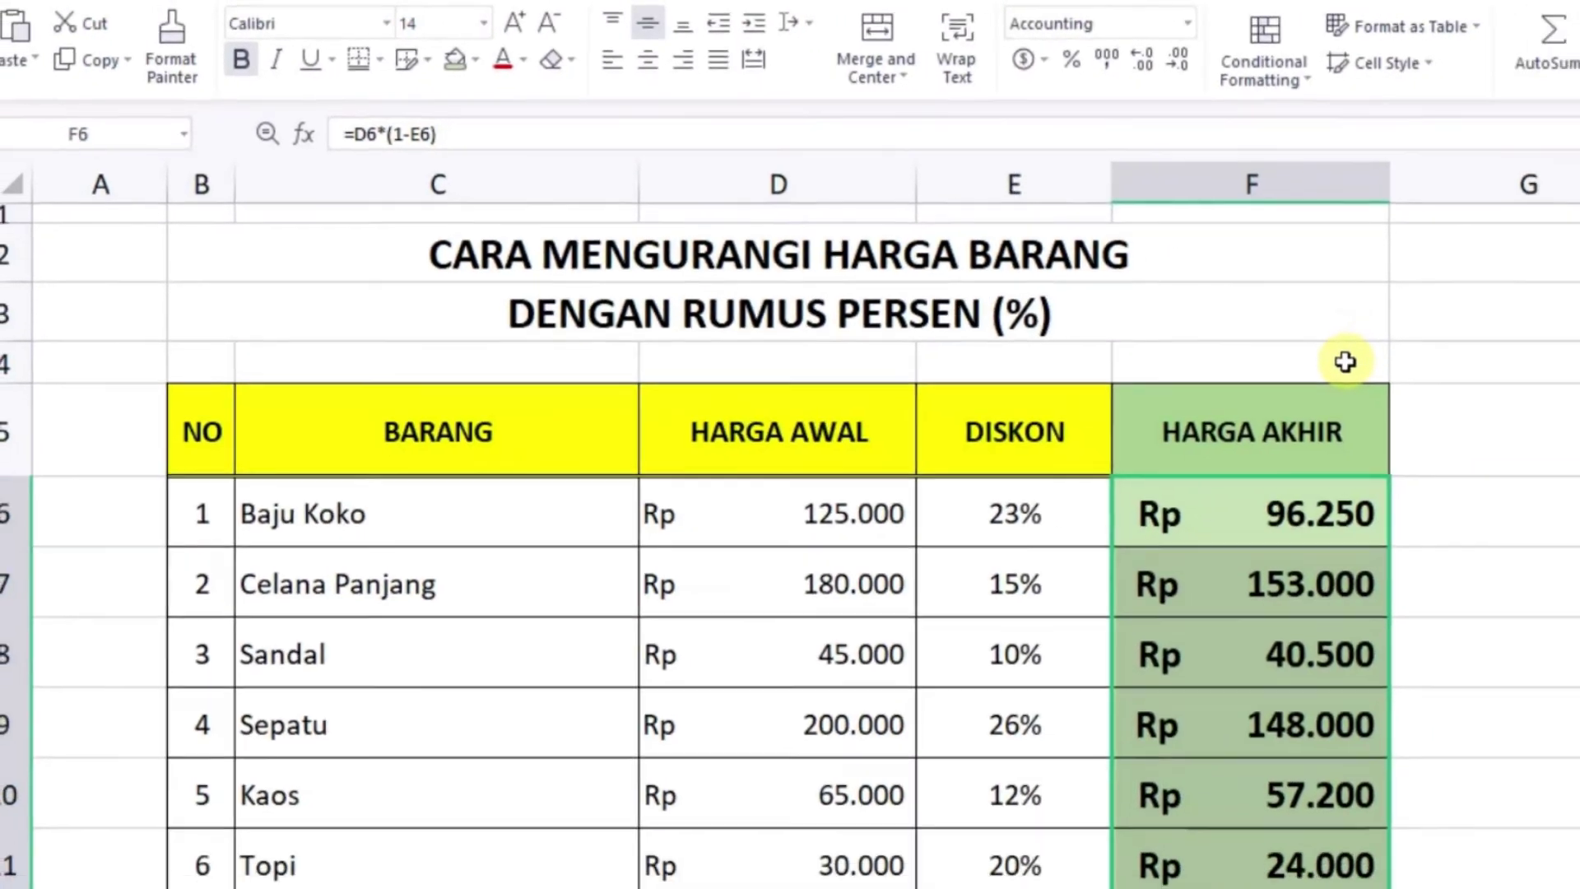
pyautogui.click(1345, 362)
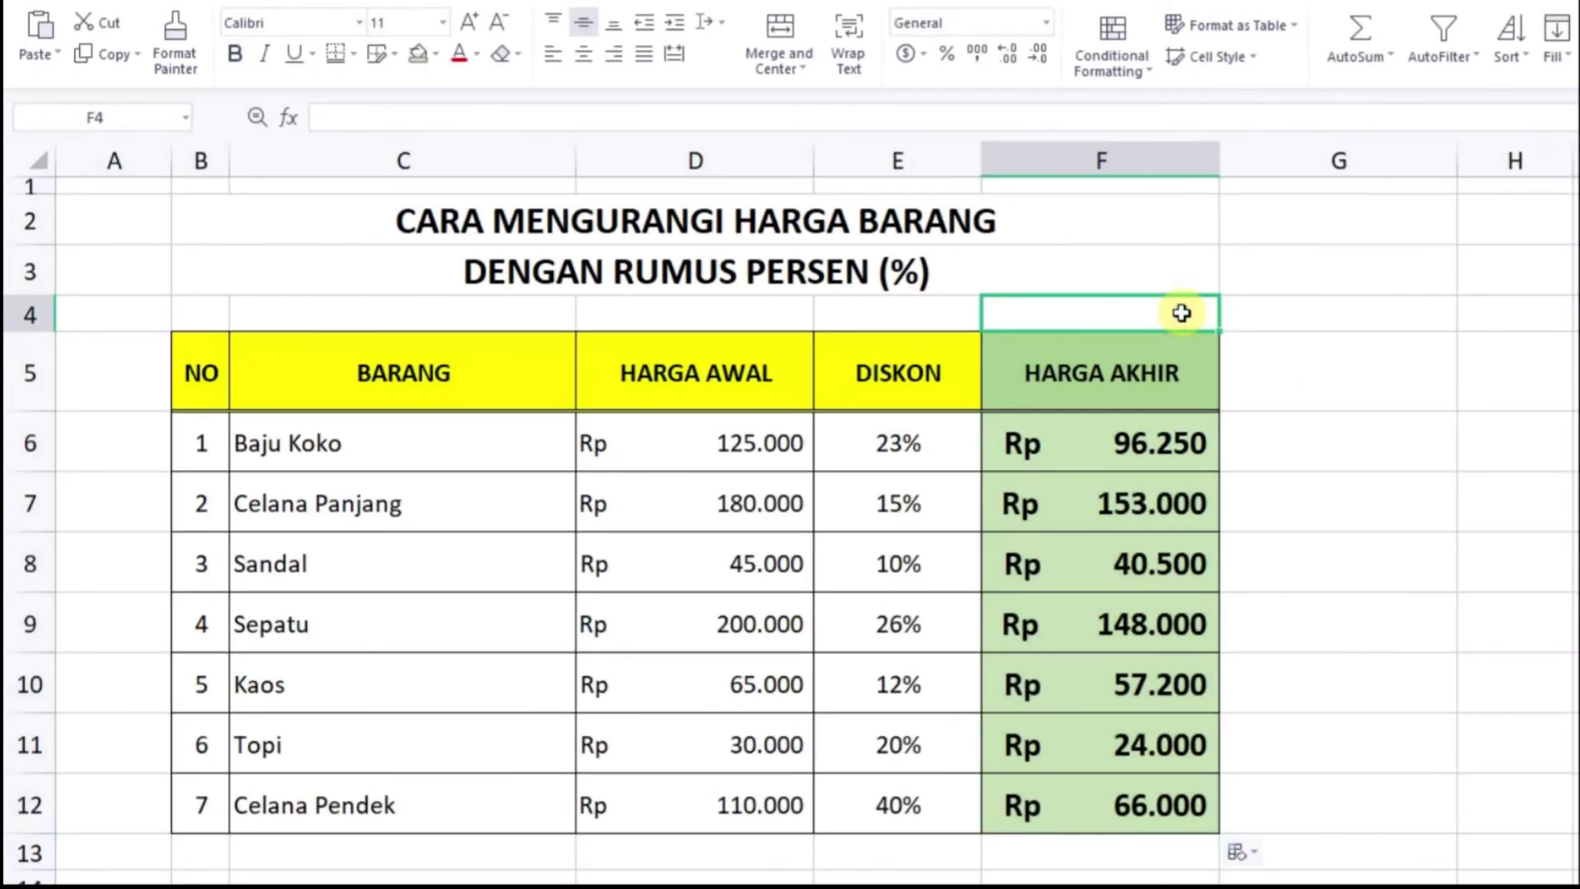